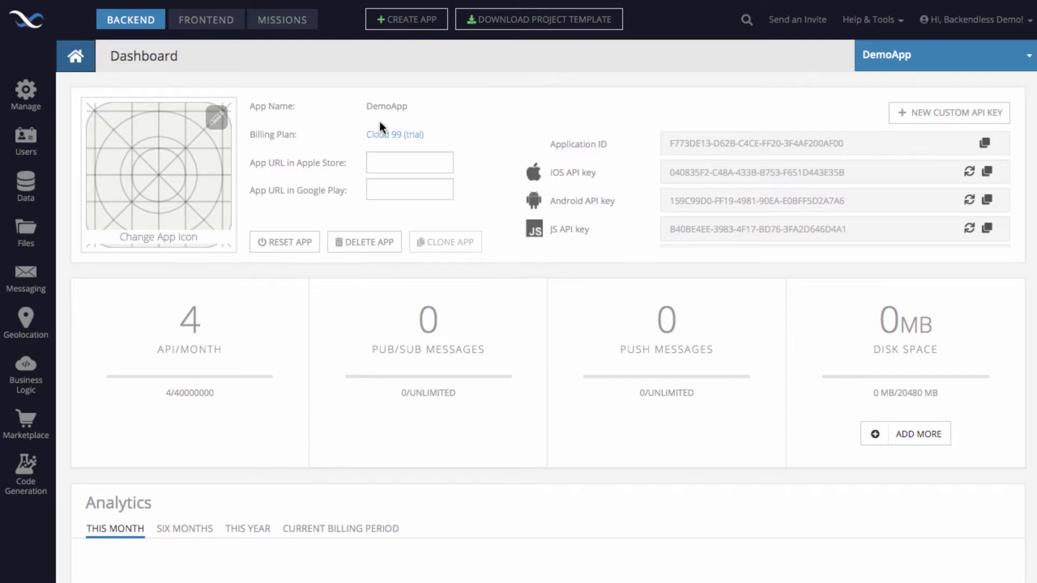
# - Open the worldcities table from Data and view its schema, including the POINT location column
pyautogui.click(25, 185)
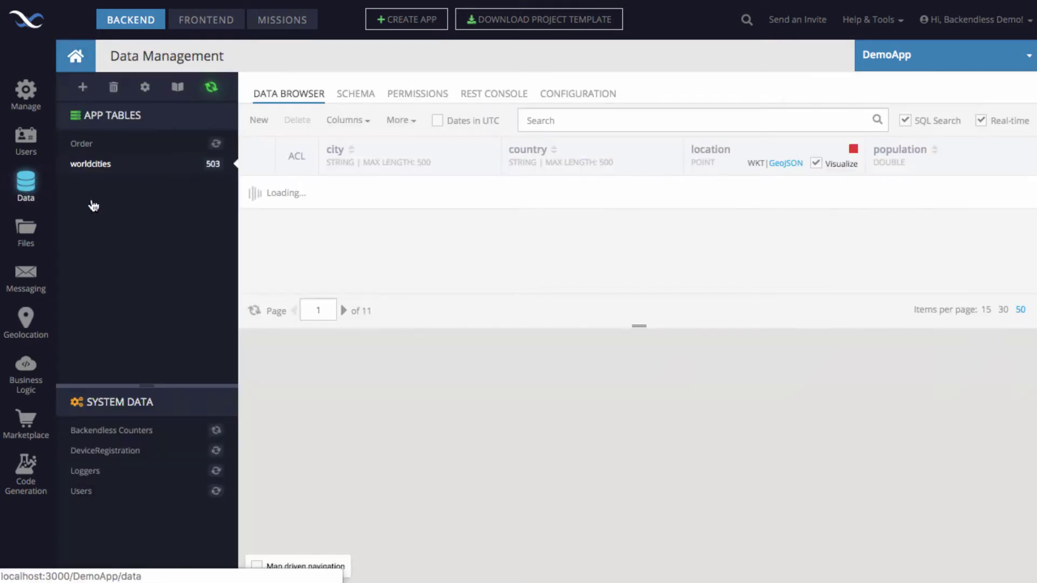
pyautogui.click(89, 163)
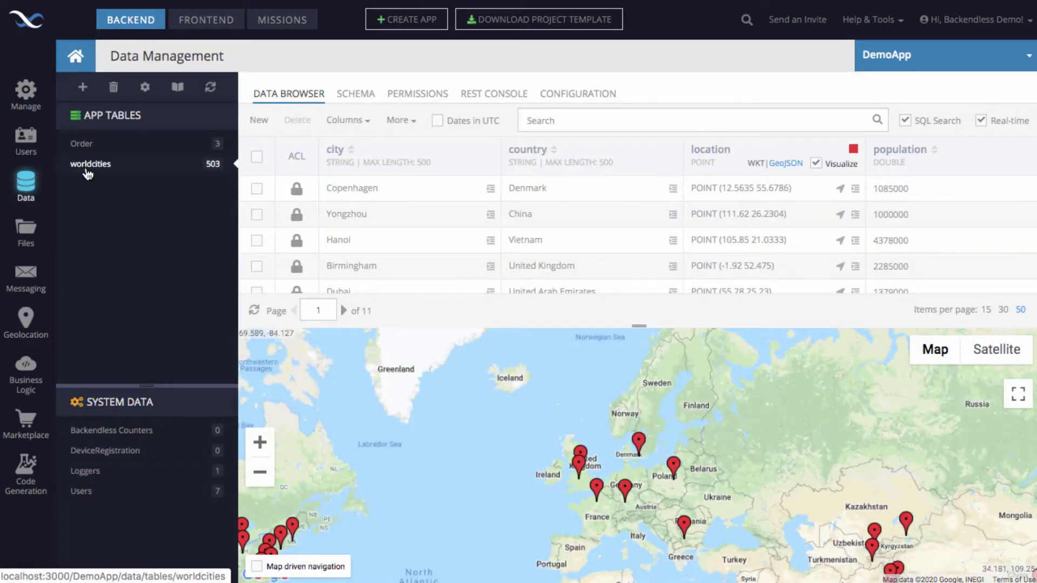
pyautogui.click(356, 93)
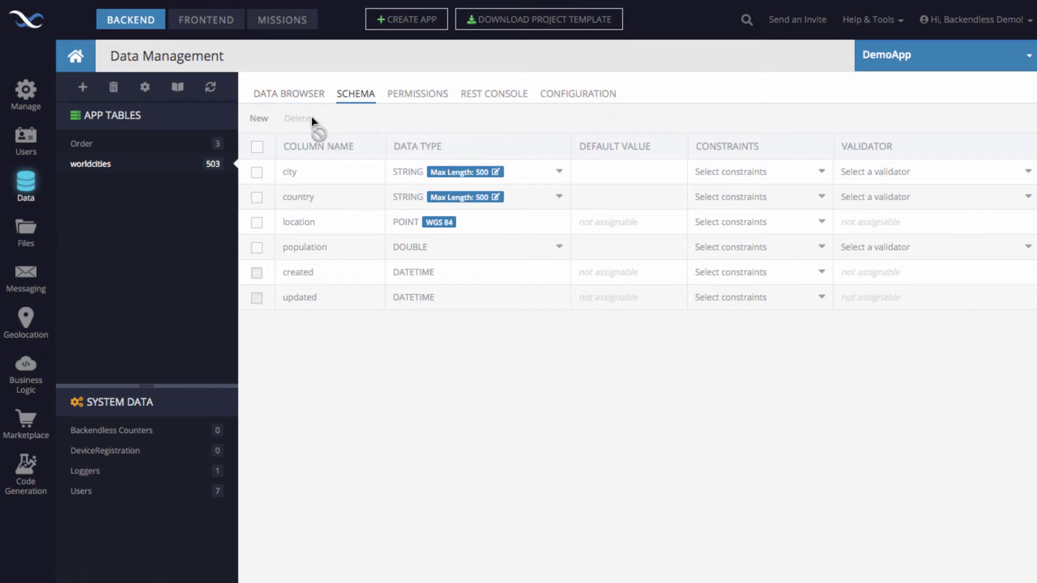
# - Return to the worldcities Data Browser with city markers plotted on the map
pyautogui.click(295, 96)
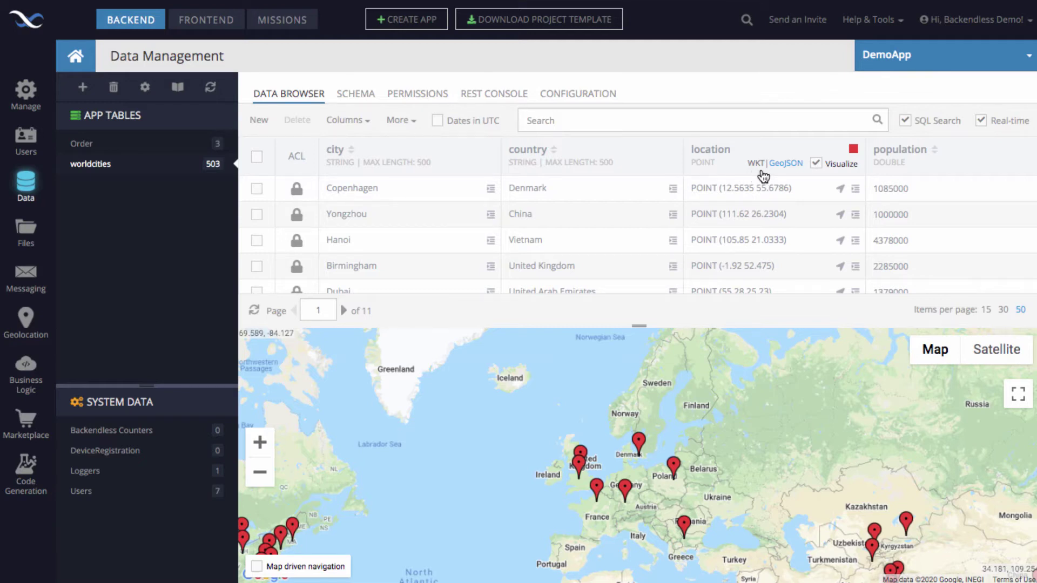
# - Compare GeoJSON and WKT location formats, toggle the map off and on, then switch to createcity.js
pyautogui.click(787, 164)
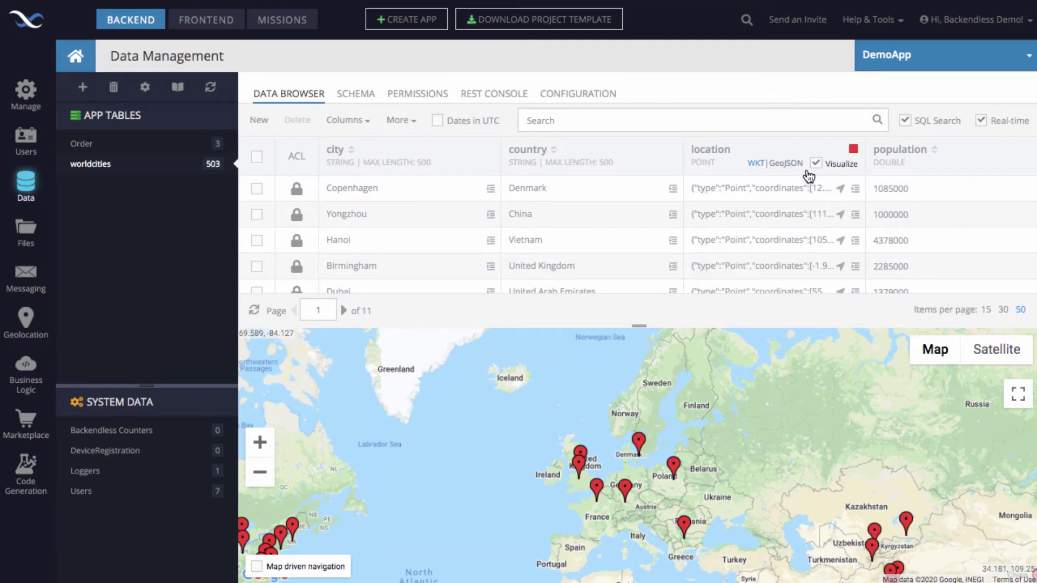
pyautogui.click(756, 164)
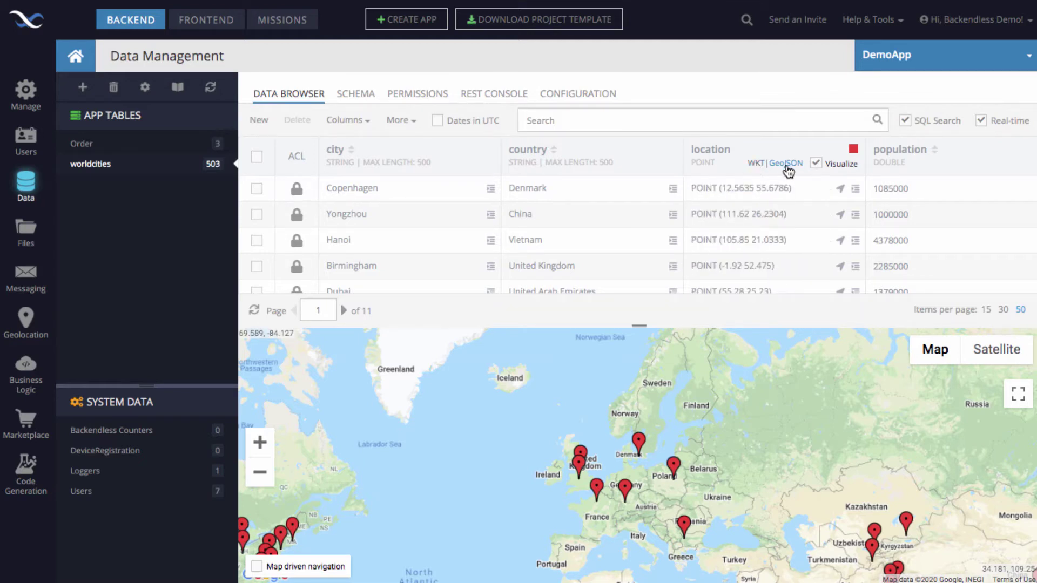
pyautogui.click(818, 164)
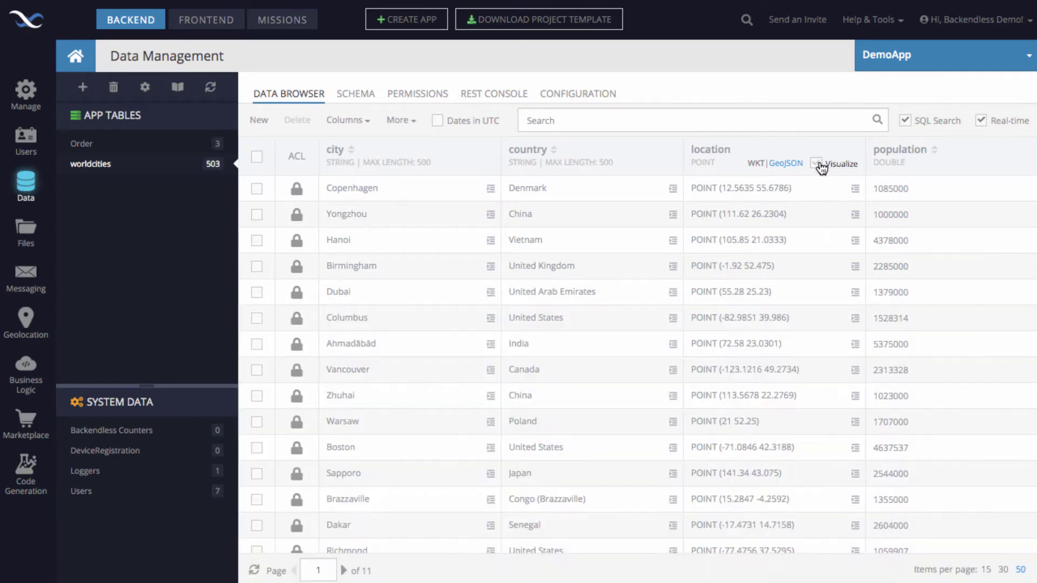
pyautogui.click(817, 163)
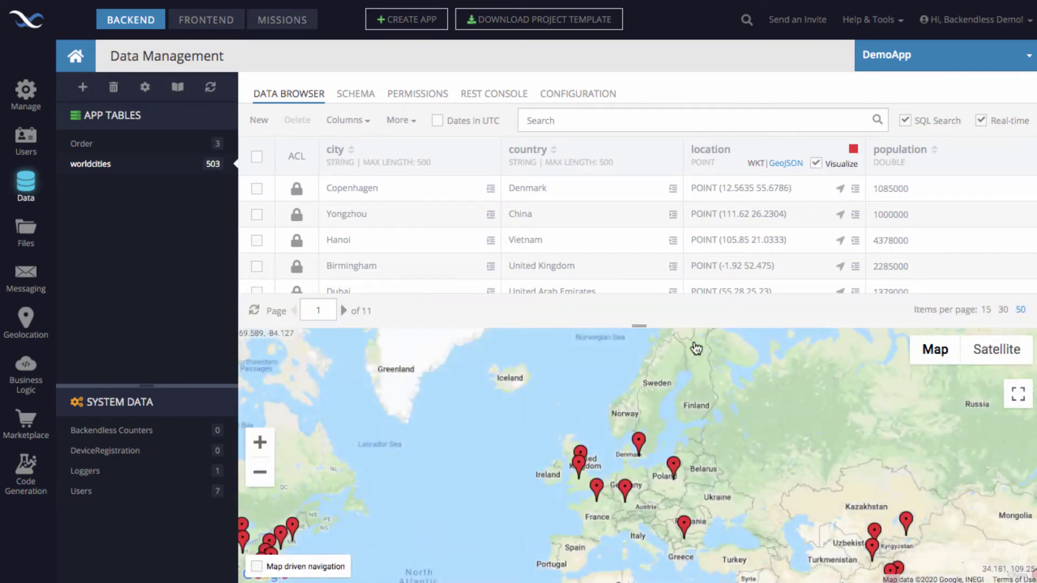
pyautogui.scroll(-3, 761, 211)
pyautogui.scroll(-3, 754, 211)
pyautogui.scroll(-3, 753, 210)
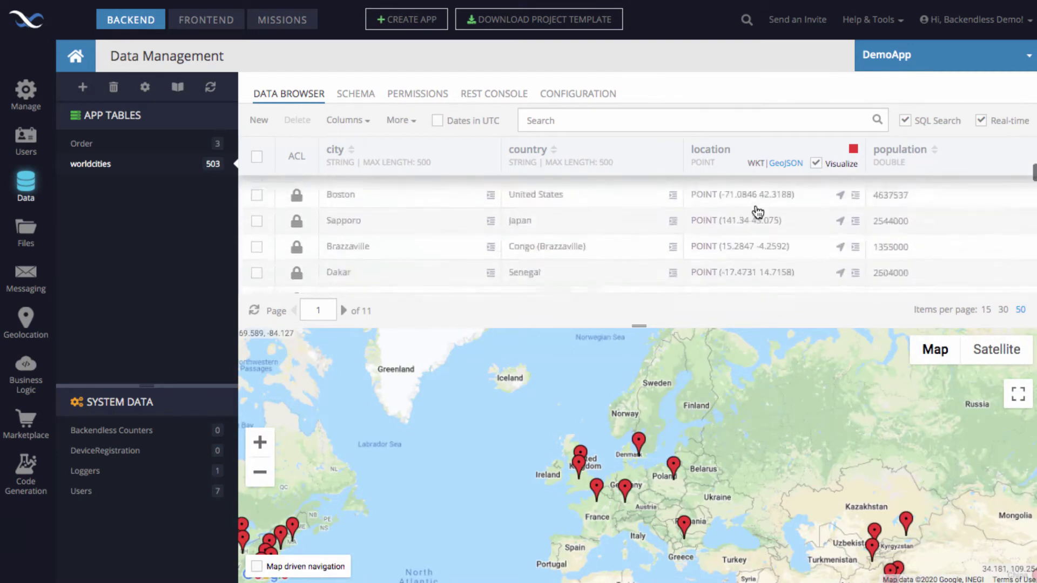
pyautogui.scroll(-3, 567, 226)
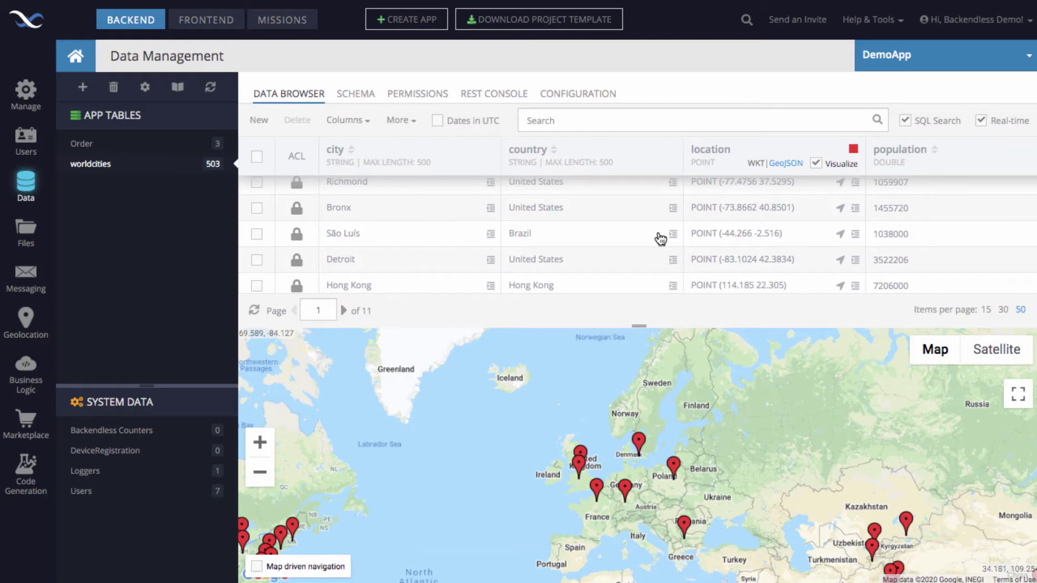
pyautogui.scroll(-3, 649, 239)
pyautogui.scroll(-3, 648, 239)
pyautogui.scroll(-3, 649, 240)
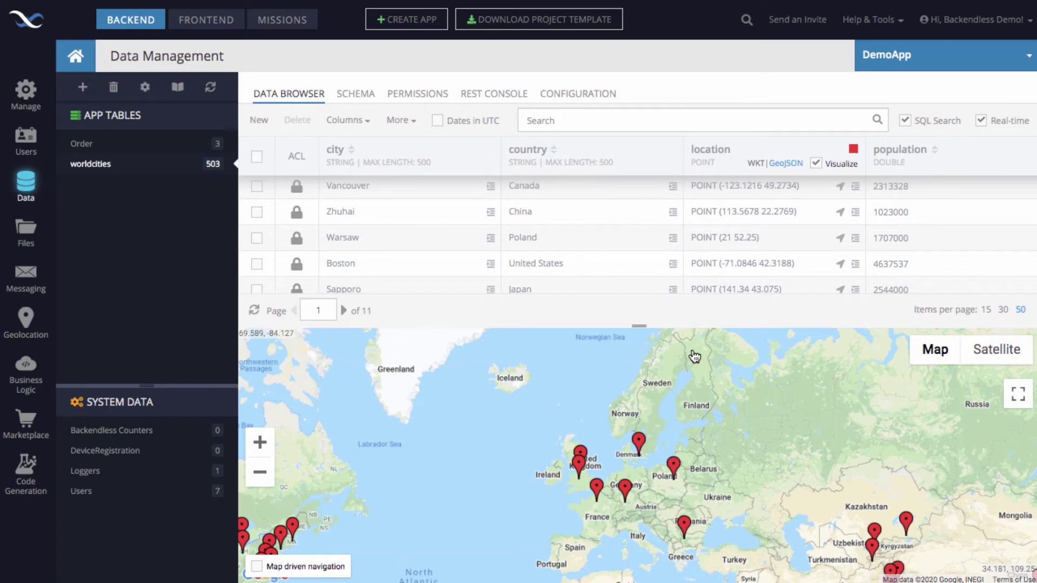
pyautogui.hotkey('alt', 'Tab')
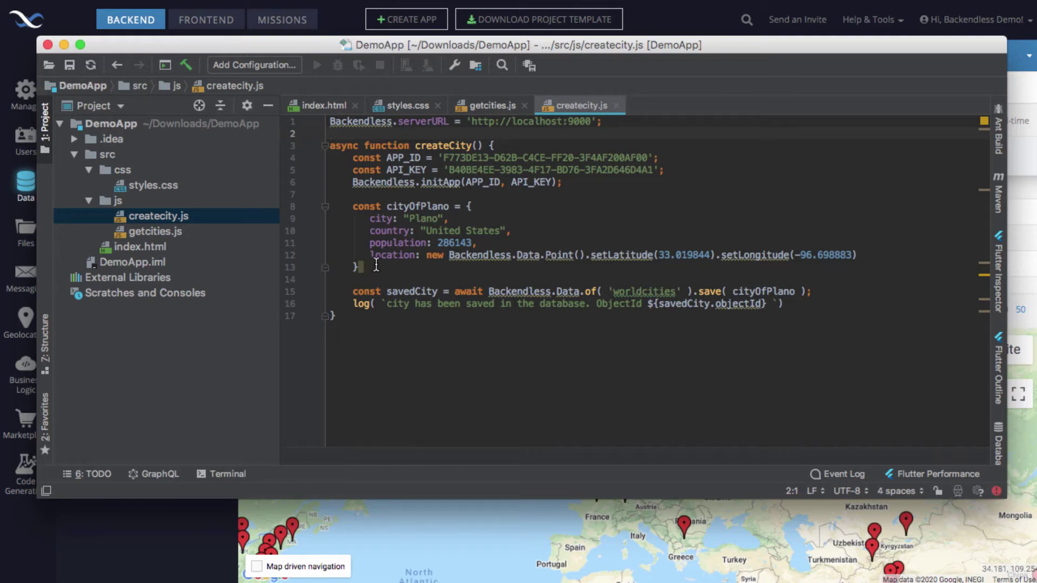
# - Highlight the cityOfPlano object, its population 286143 and its location property
pyautogui.moveTo(367, 267); pyautogui.dragTo(341, 207)
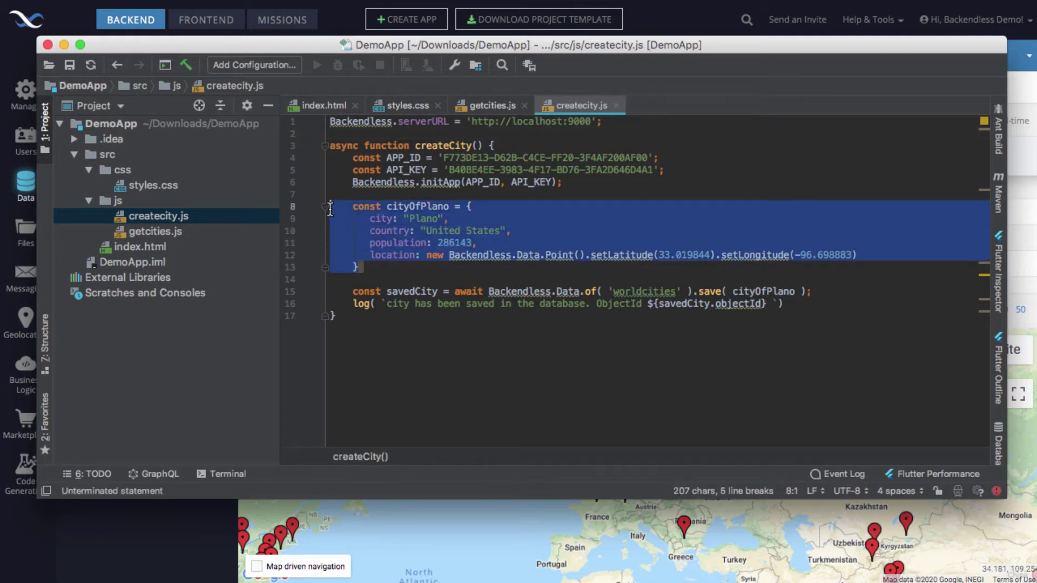
pyautogui.click(398, 266)
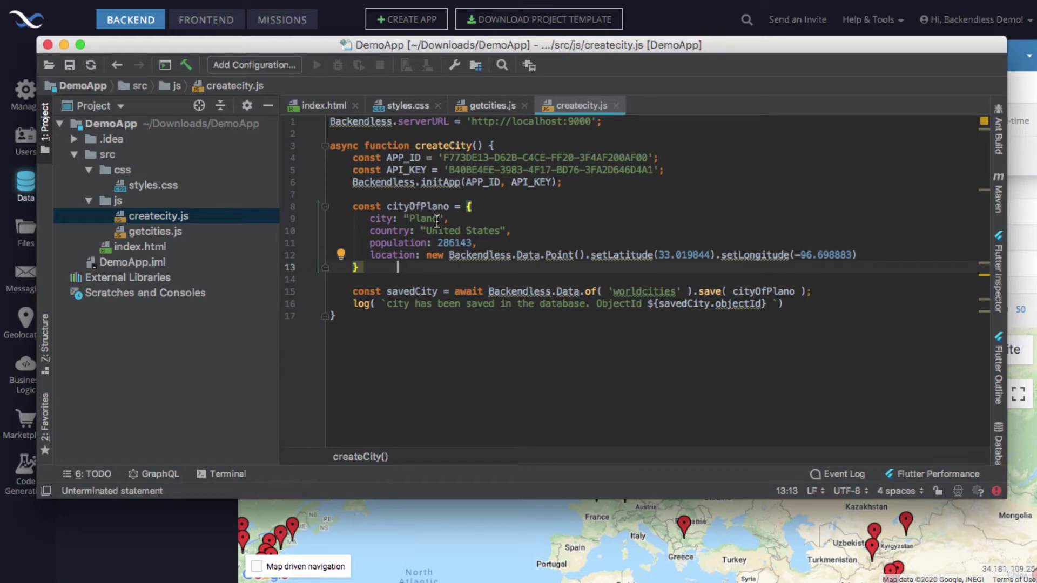
pyautogui.doubleClick(455, 243)
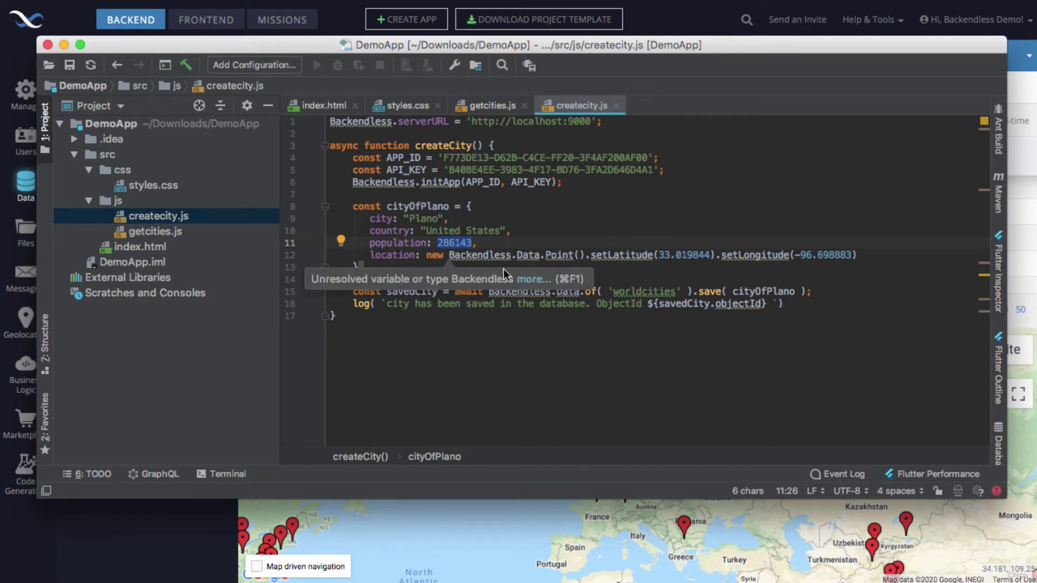
pyautogui.click(490, 232)
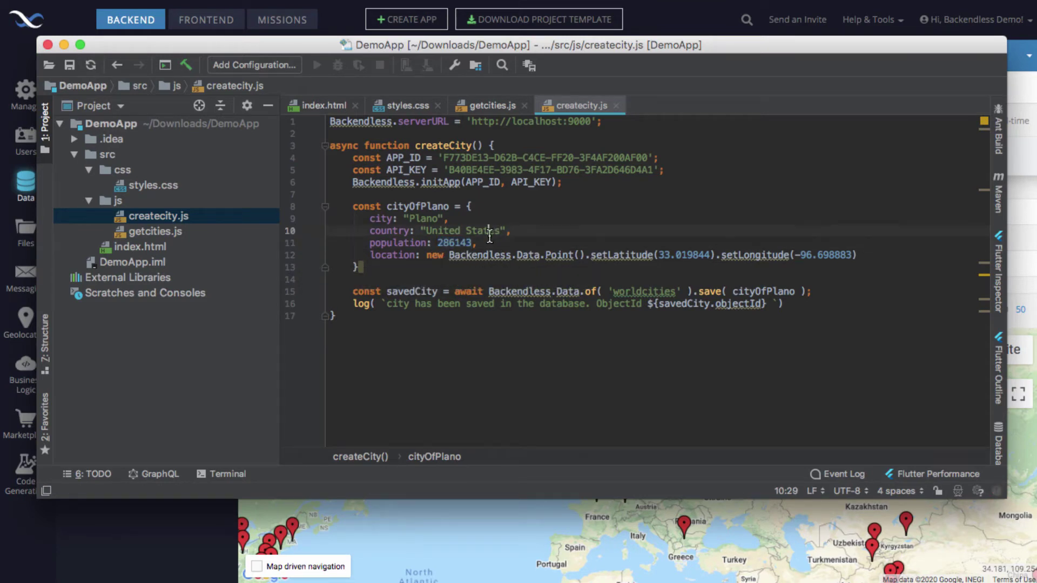
pyautogui.doubleClick(387, 256)
pyautogui.click(434, 256)
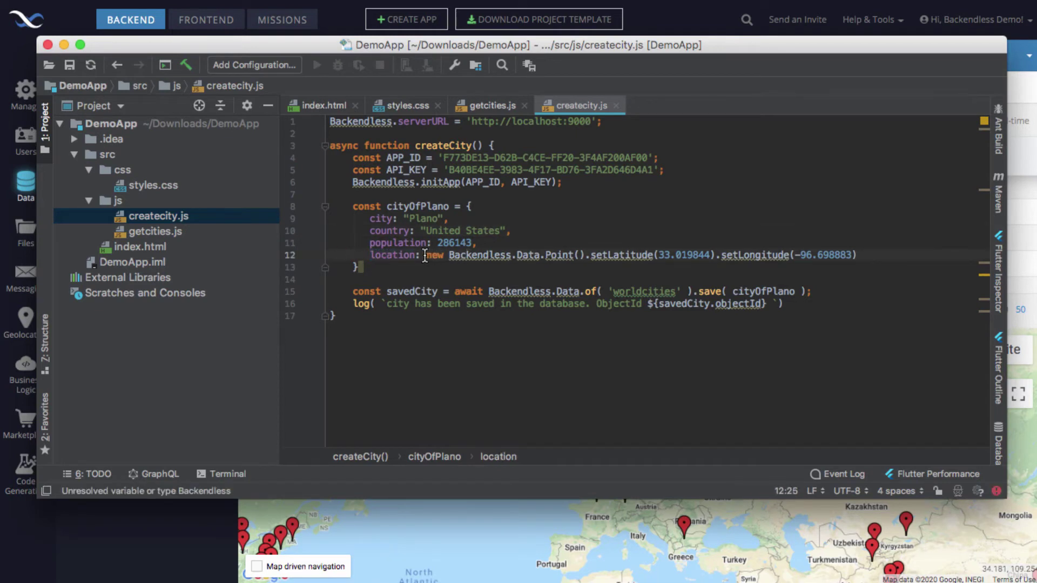
# - Highlight the Backendless.Data.Point constructor, its setLatitude/setLongitude calls, then the whole object
pyautogui.doubleClick(388, 257)
pyautogui.click(423, 256)
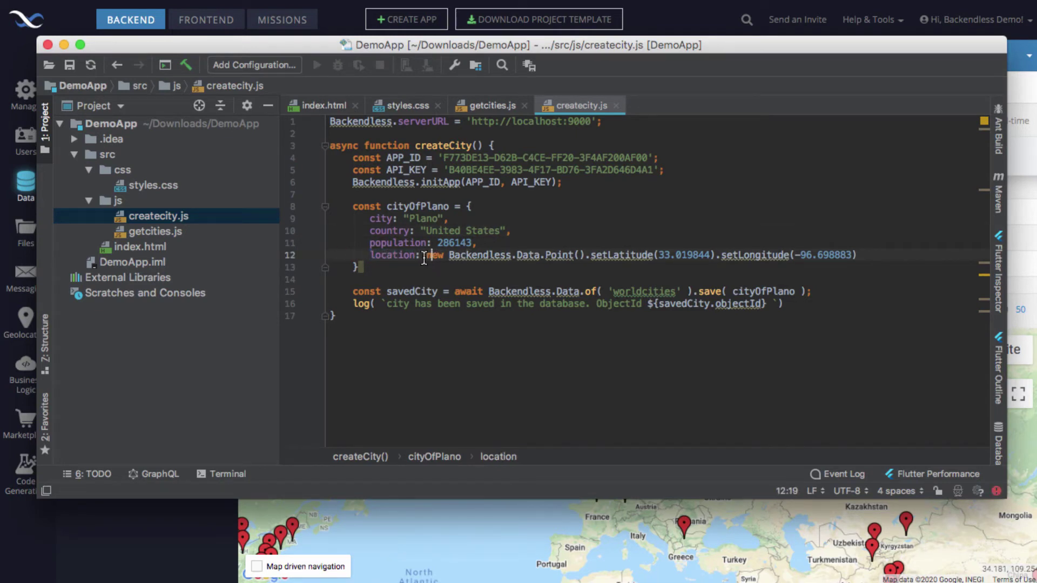
pyautogui.moveTo(423, 256); pyautogui.dragTo(576, 253)
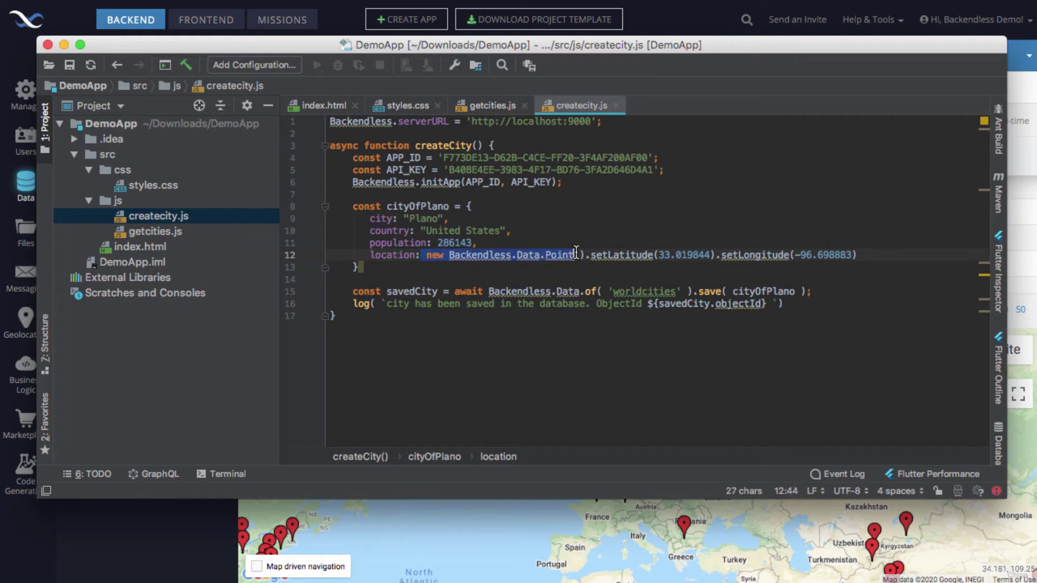
pyautogui.click(517, 256)
pyautogui.moveTo(560, 255)
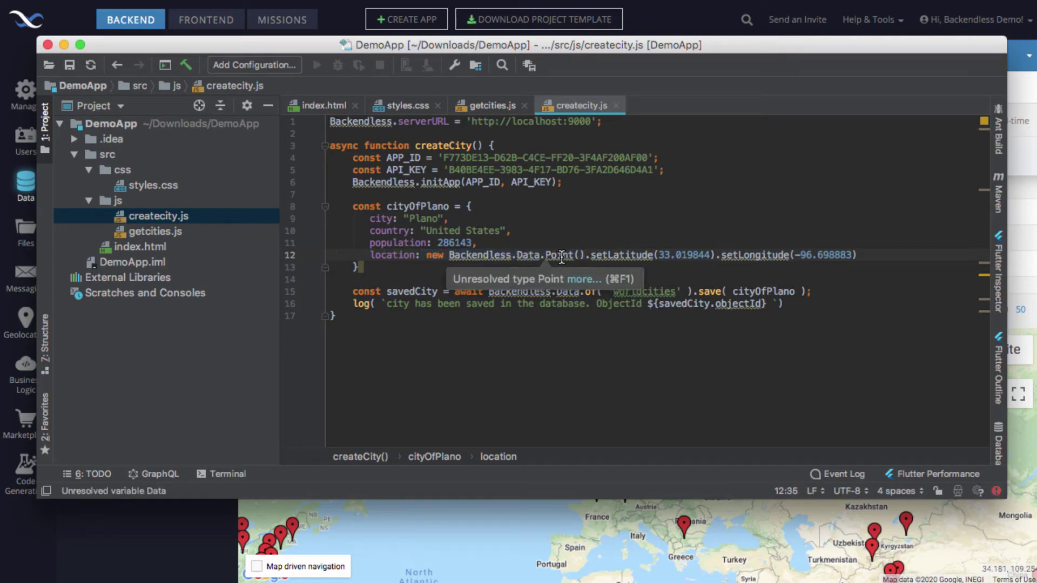
pyautogui.moveTo(621, 256)
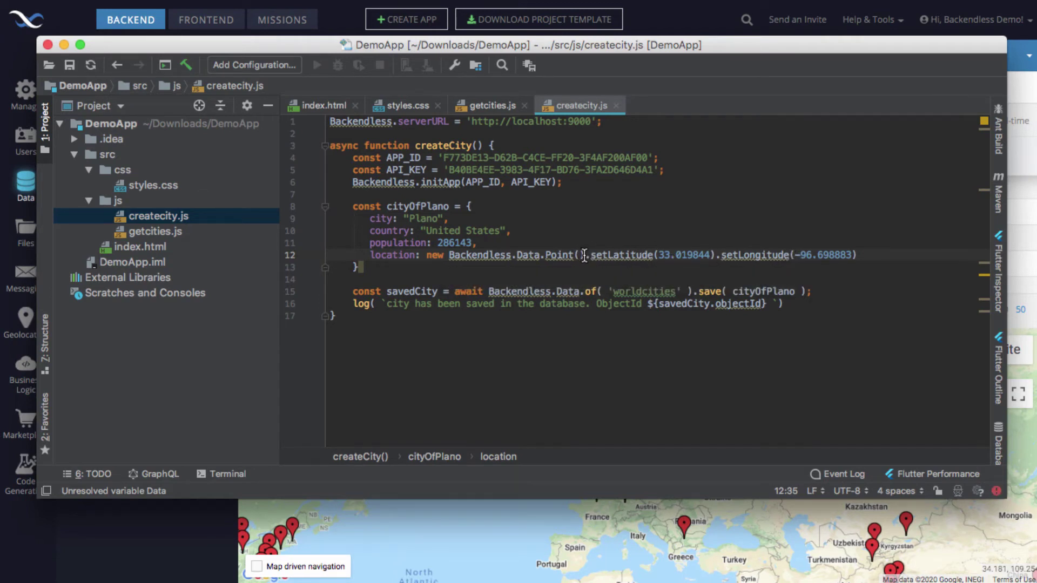
pyautogui.moveTo(586, 255); pyautogui.dragTo(850, 255)
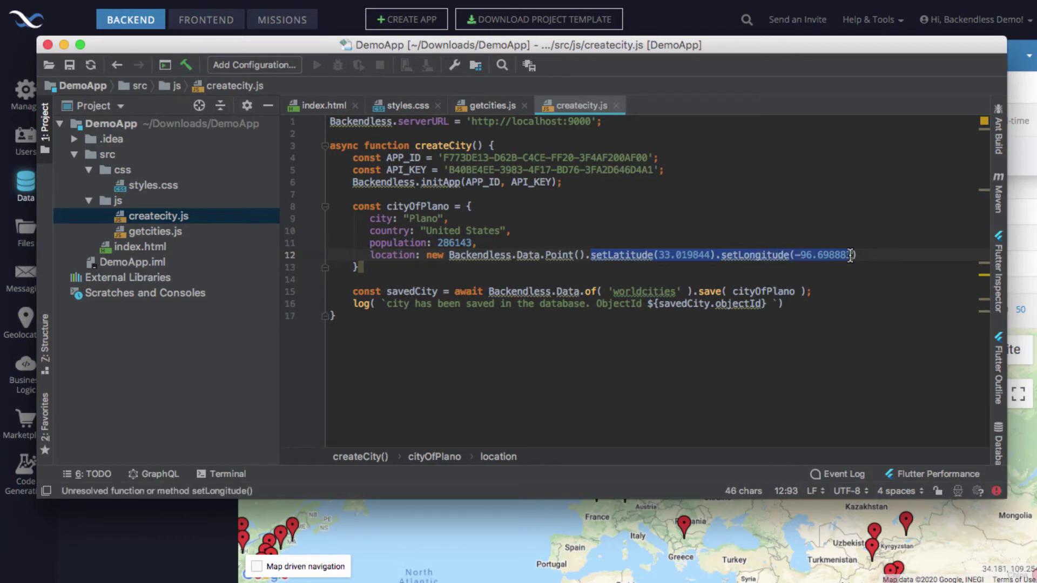
pyautogui.click(369, 266)
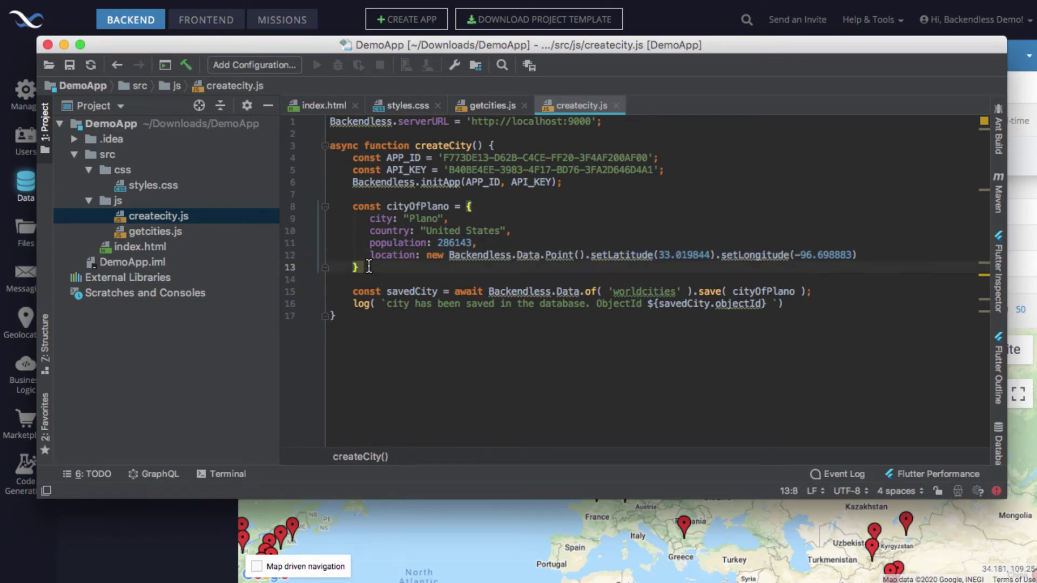
pyautogui.moveTo(369, 266); pyautogui.dragTo(330, 194)
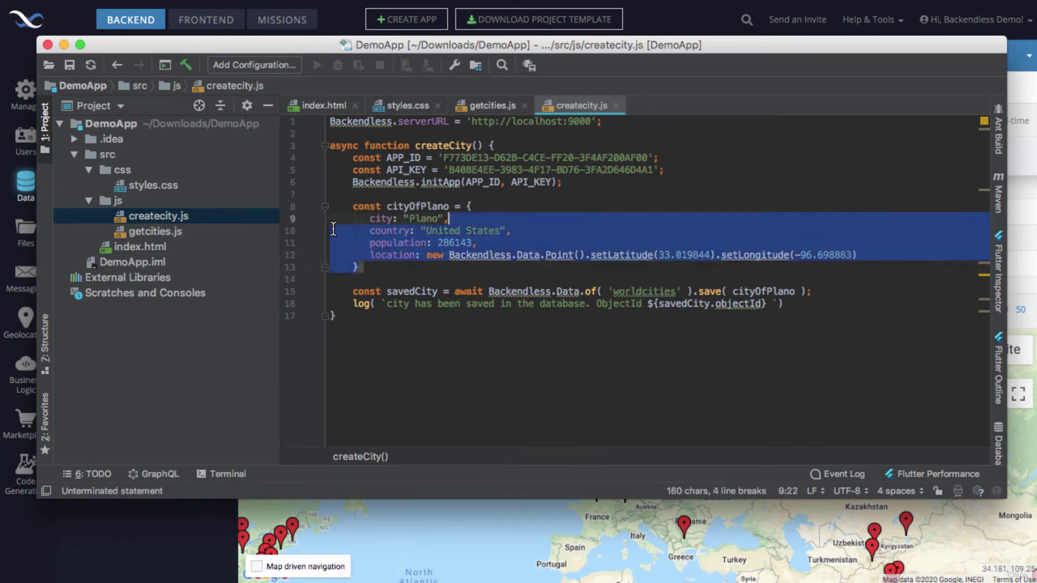
# - Clear the object highlight and highlight the save call on line 15
pyautogui.click(424, 261)
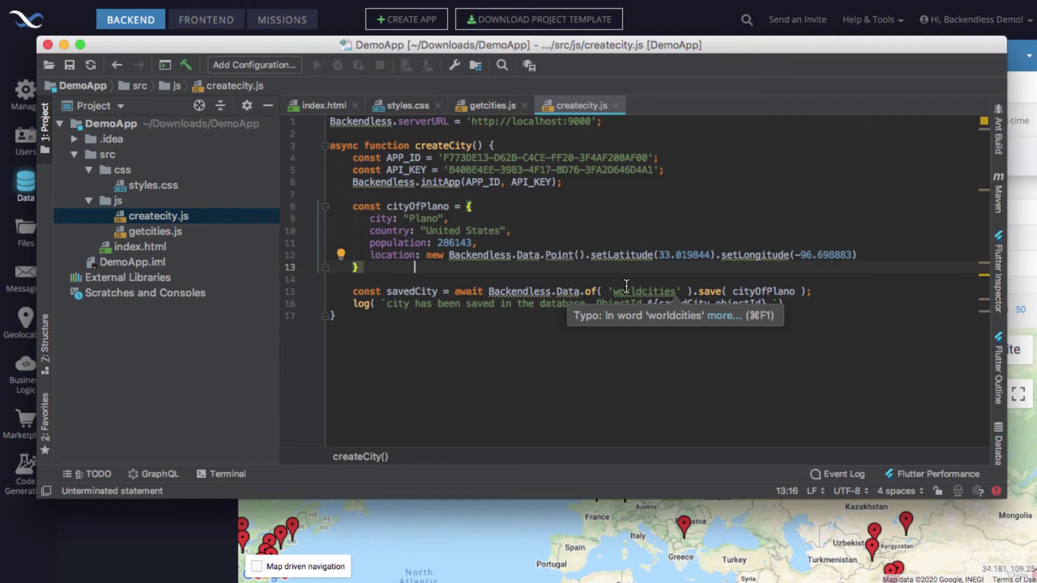
pyautogui.moveTo(644, 292)
pyautogui.doubleClick(709, 292)
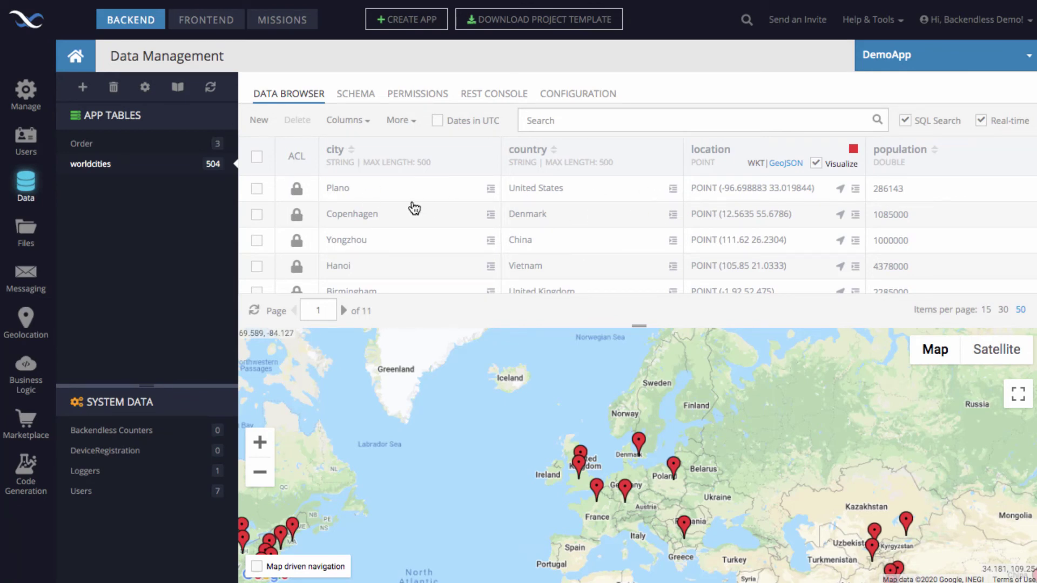
# - Find Plano's point on the map and zoom out seven times past the Dallas area
pyautogui.click(842, 189)
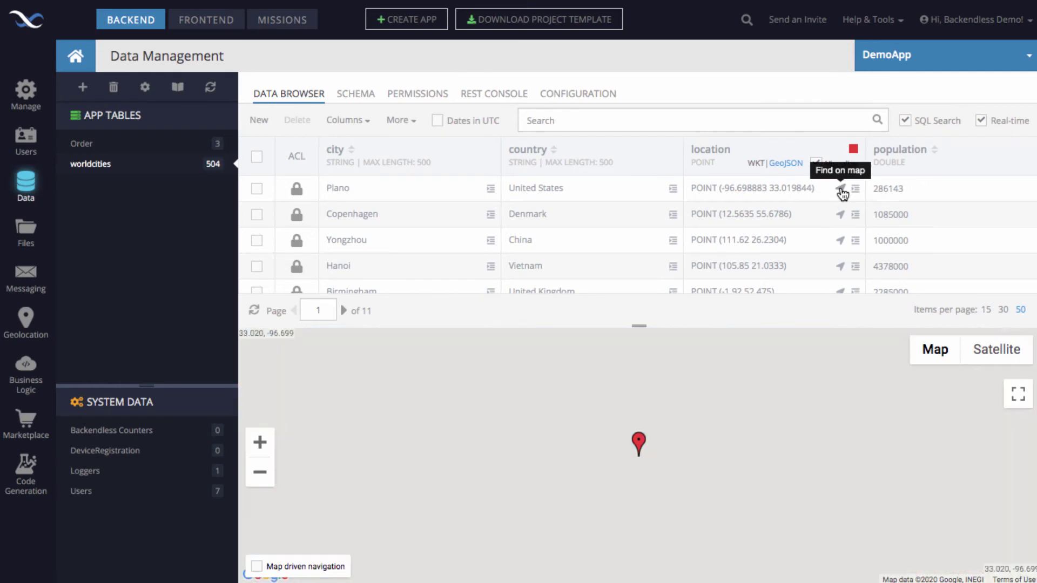
pyautogui.click(259, 473)
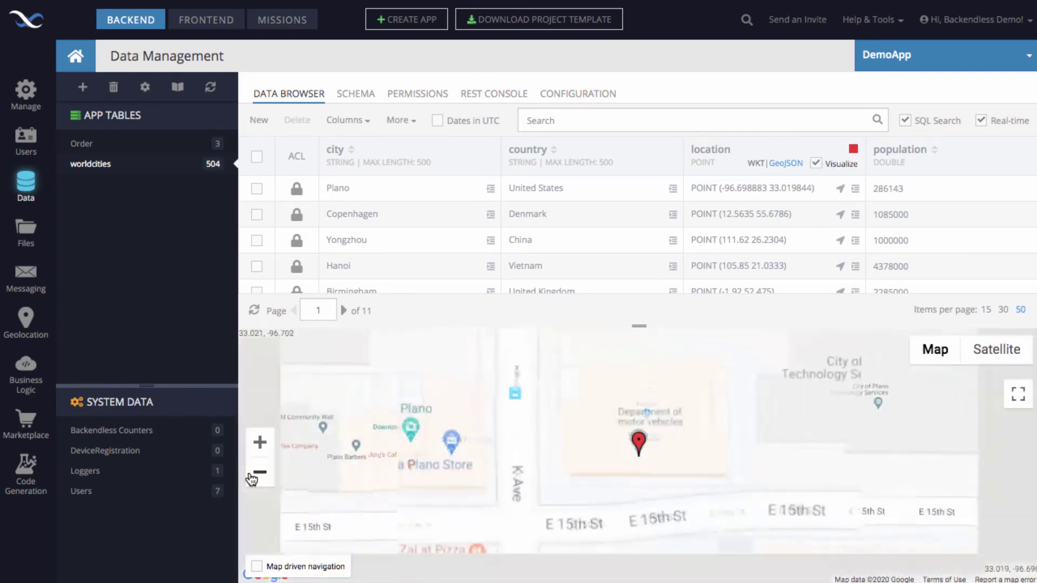
pyautogui.click(259, 472)
pyautogui.click(259, 472)
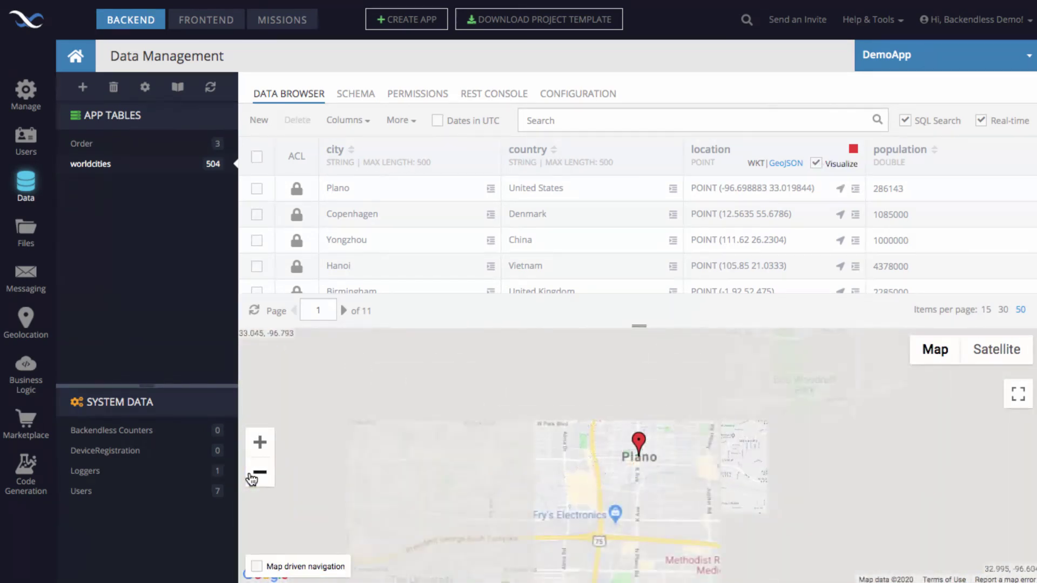
pyautogui.click(260, 473)
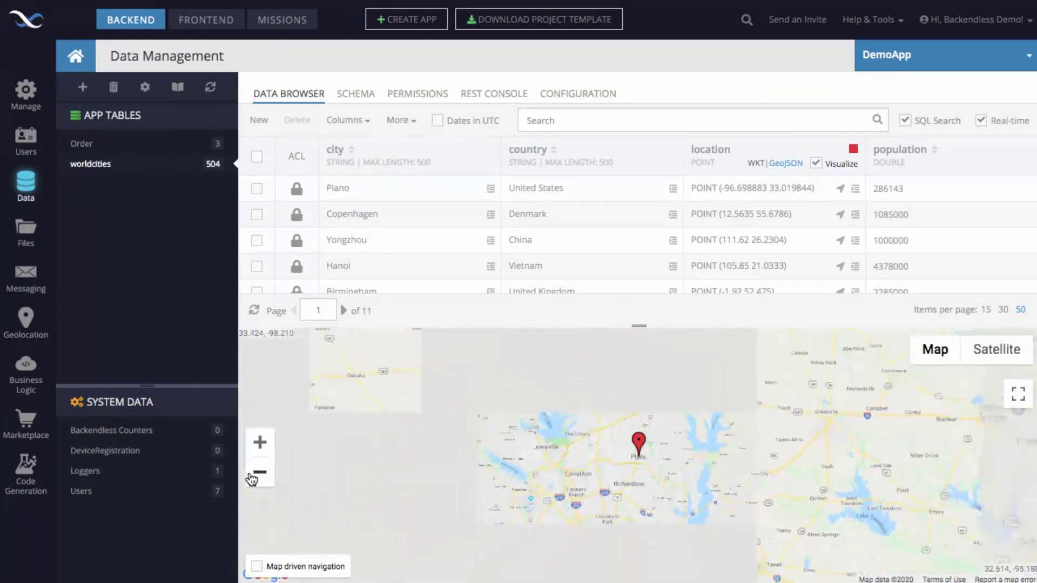
pyautogui.click(259, 473)
pyautogui.click(259, 472)
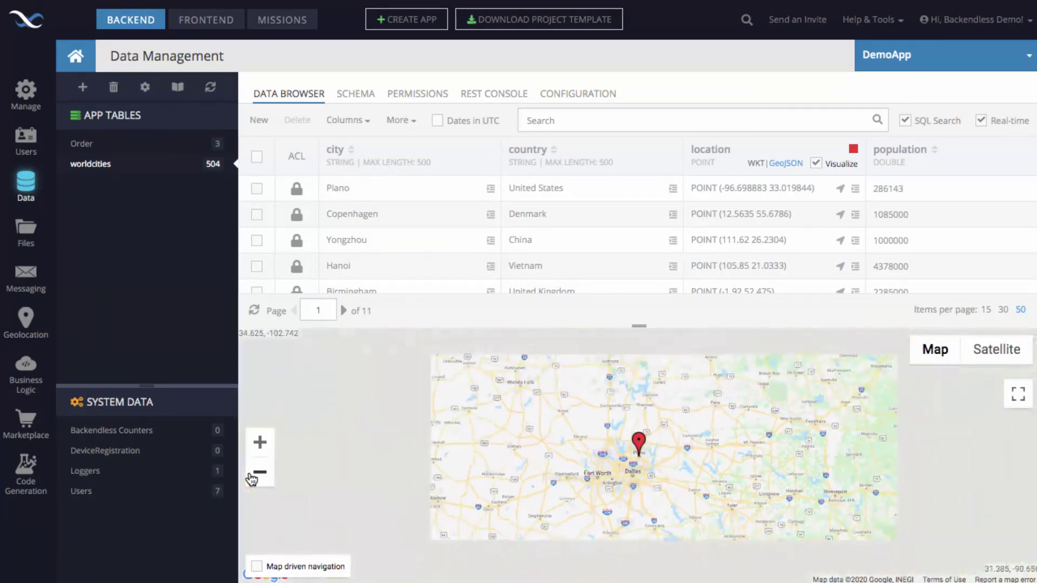
pyautogui.click(260, 473)
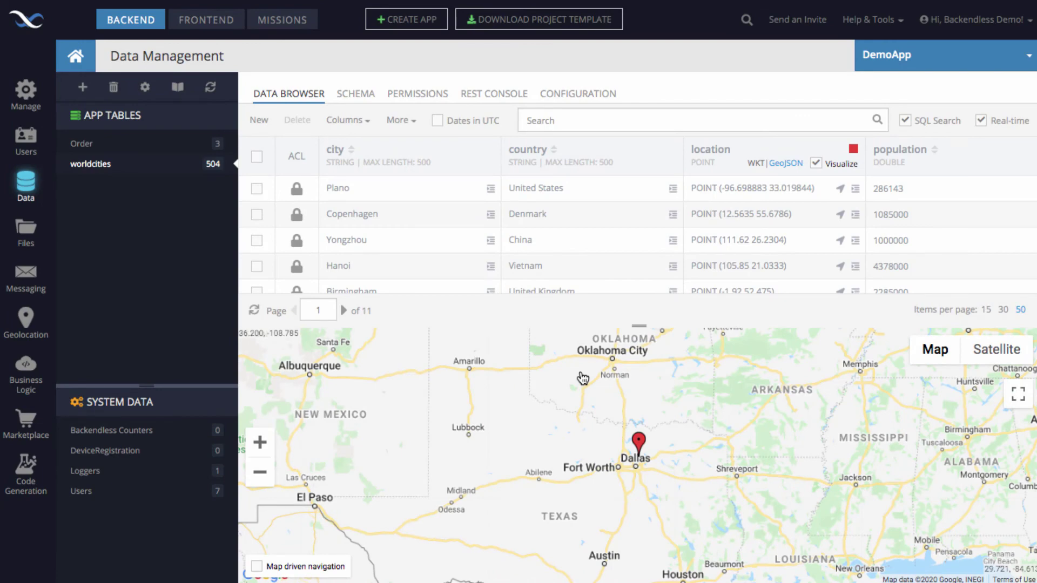
# - Back in IntelliJ, highlight the line 15 save call and the line 12 Point location
pyautogui.press('super+Tab')
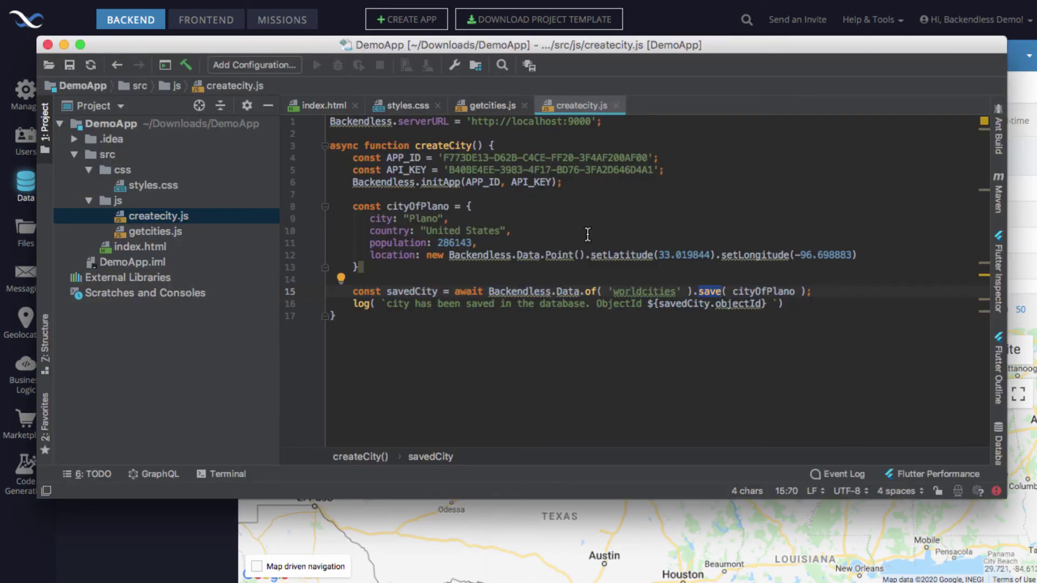
pyautogui.click(585, 304)
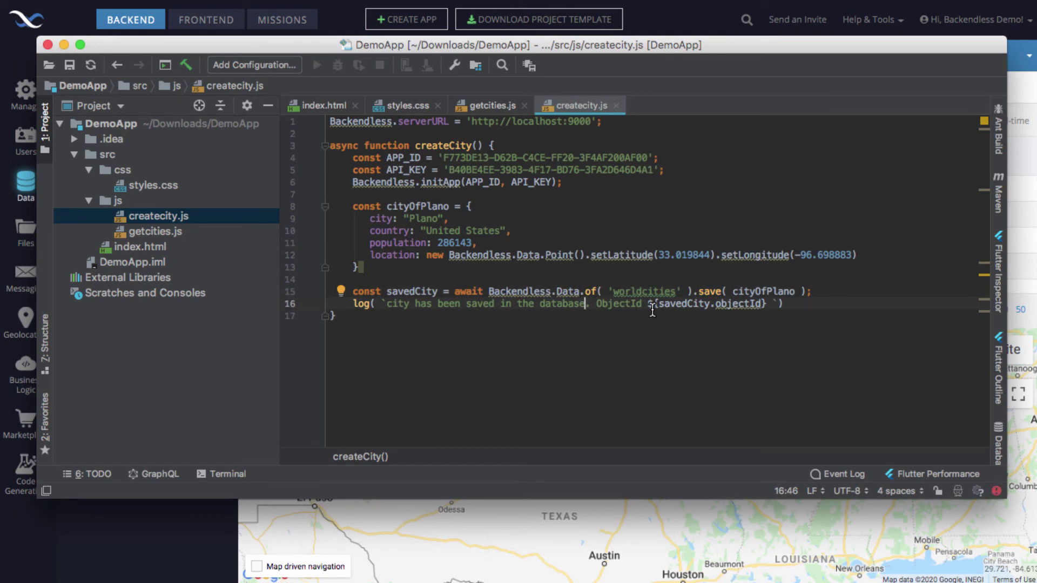
pyautogui.moveTo(811, 291); pyautogui.dragTo(348, 292)
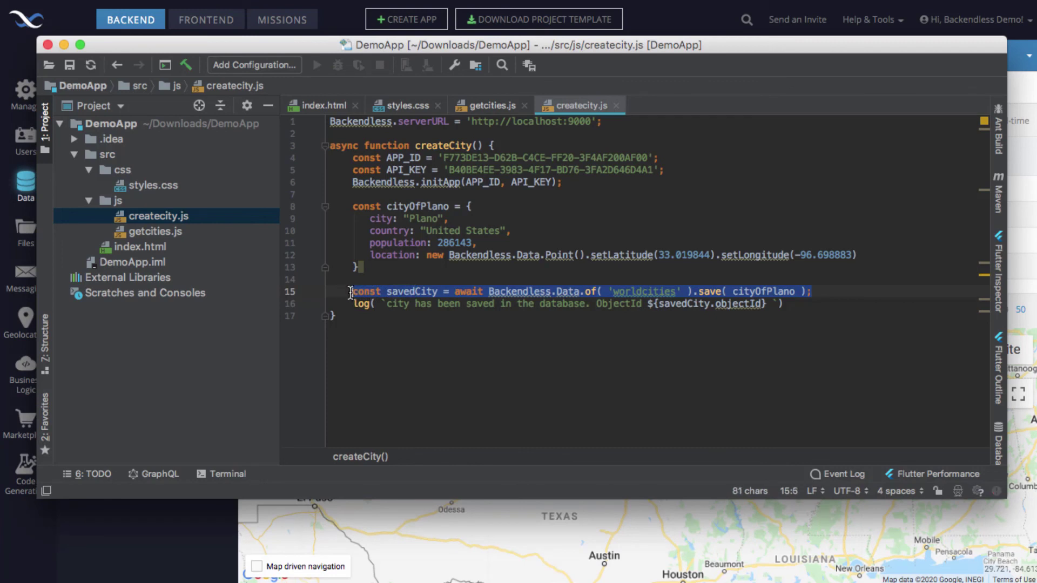
pyautogui.click(387, 254)
pyautogui.moveTo(370, 255); pyautogui.dragTo(862, 255)
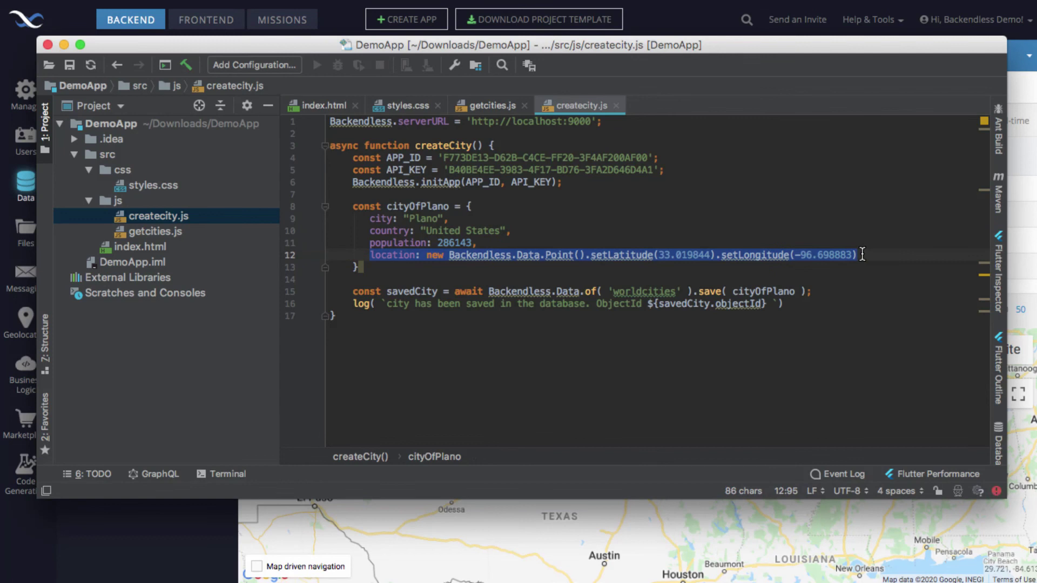